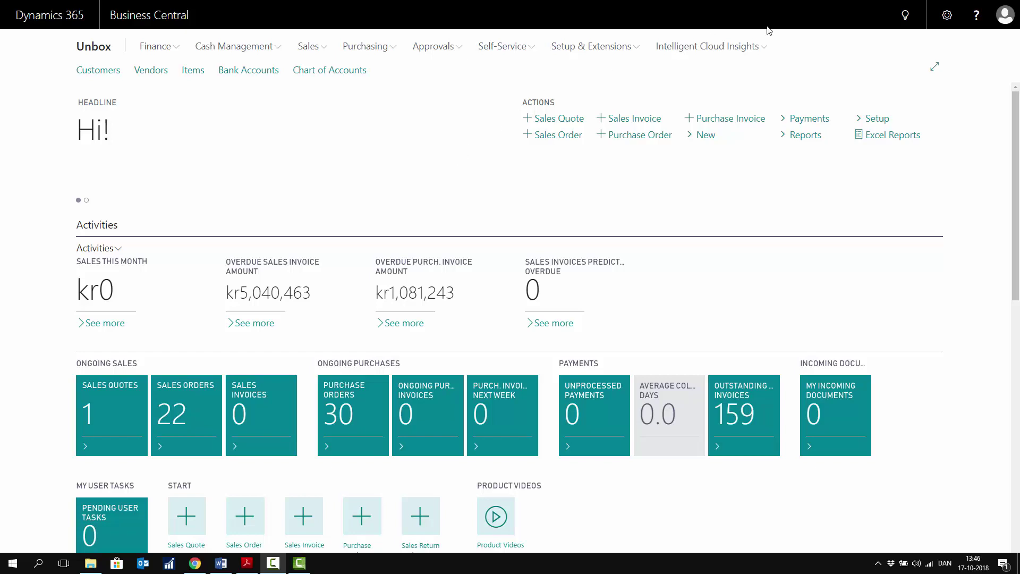
# Search 'rel prod' and open the Released Production Orders list.
pyautogui.click(905, 15)
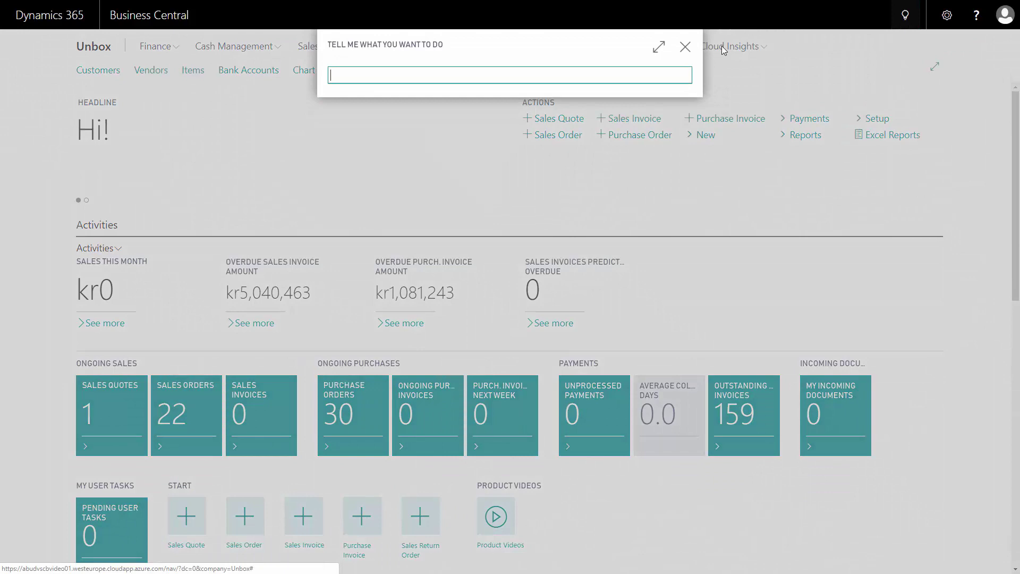
pyautogui.write('rel pro')
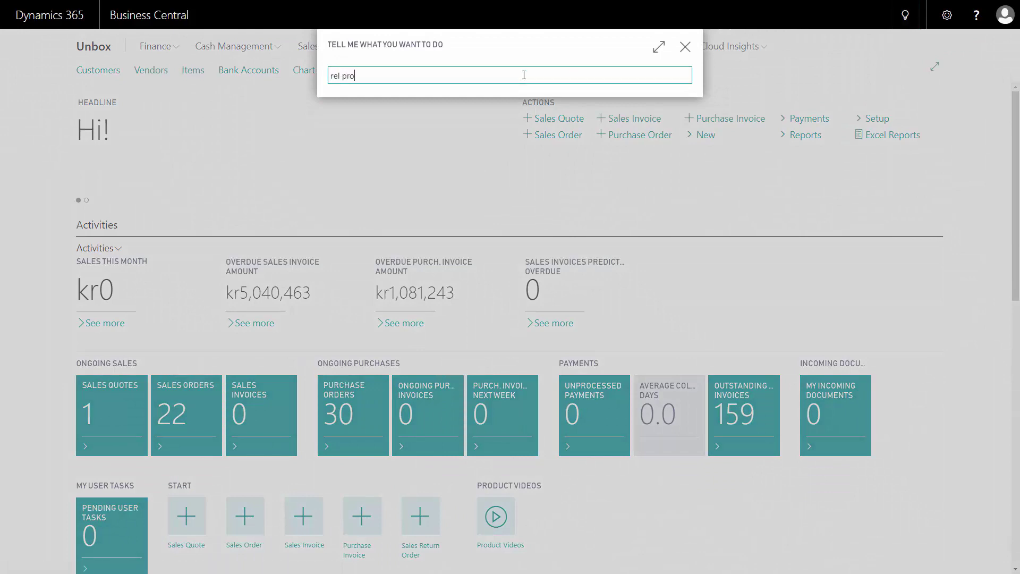
pyautogui.write('d')
pyautogui.click(388, 132)
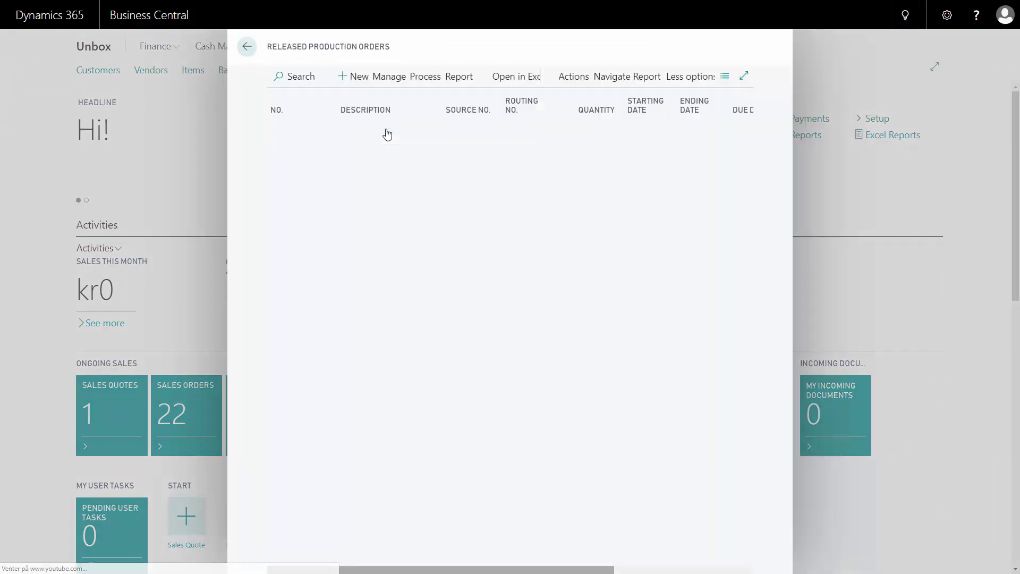
pyautogui.click(288, 269)
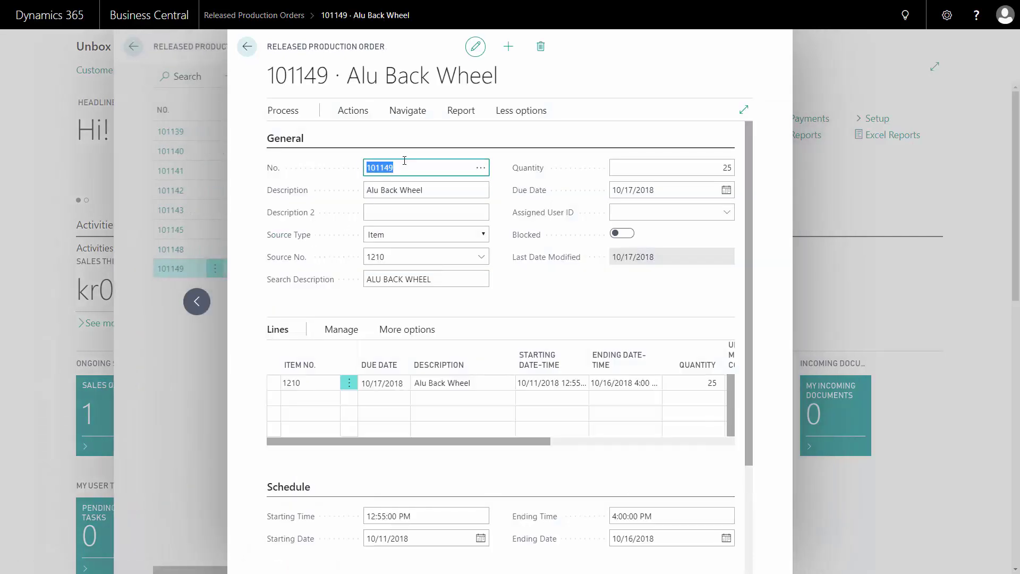
pyautogui.click(408, 111)
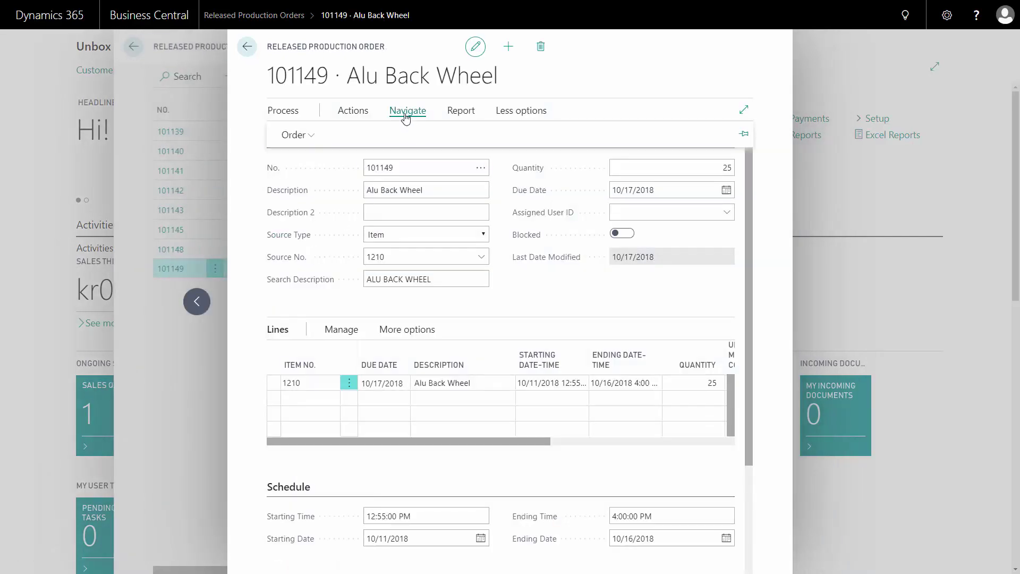
pyautogui.click(294, 135)
pyautogui.click(307, 226)
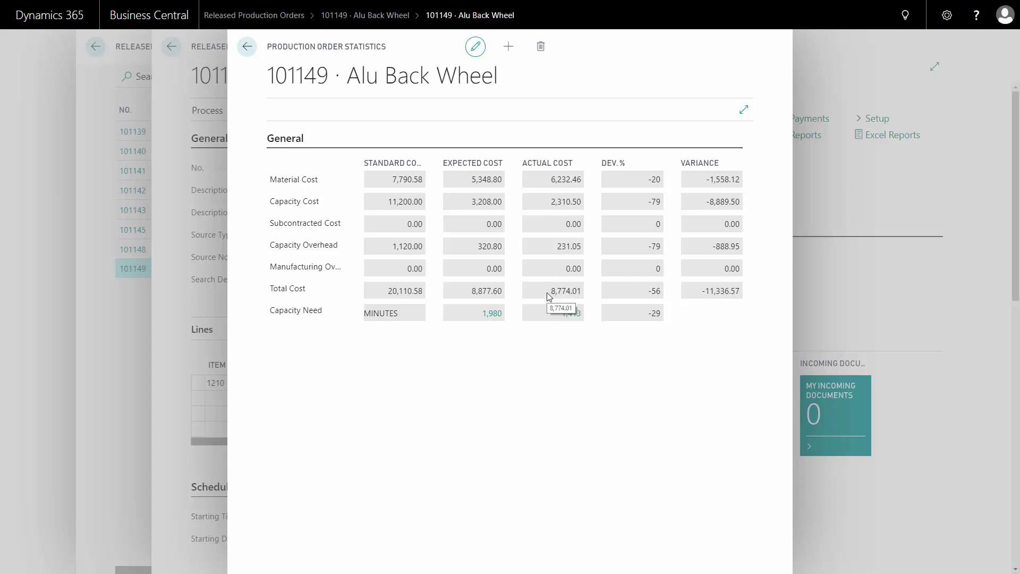
pyautogui.click(247, 46)
# Close production order 101149 and its list, then open the Chart of Accounts via a 'char' search.
pyautogui.click(247, 46)
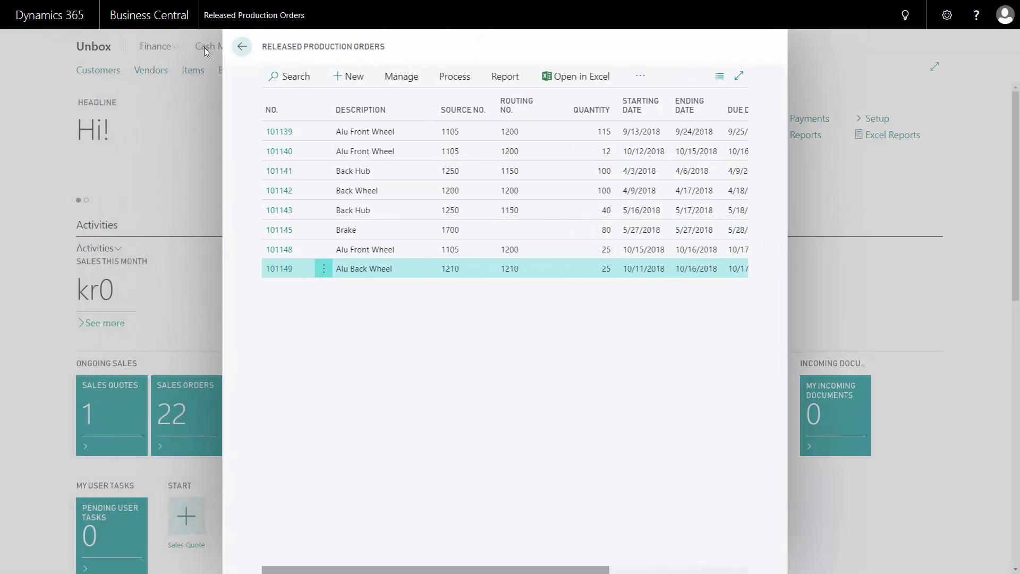
pyautogui.click(242, 46)
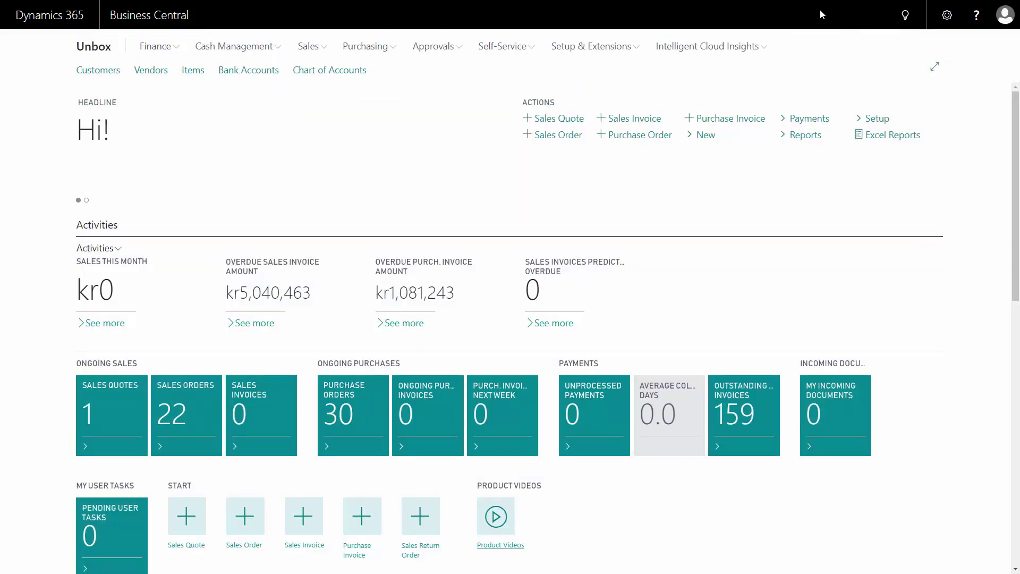
pyautogui.click(905, 15)
pyautogui.write('chart of a')
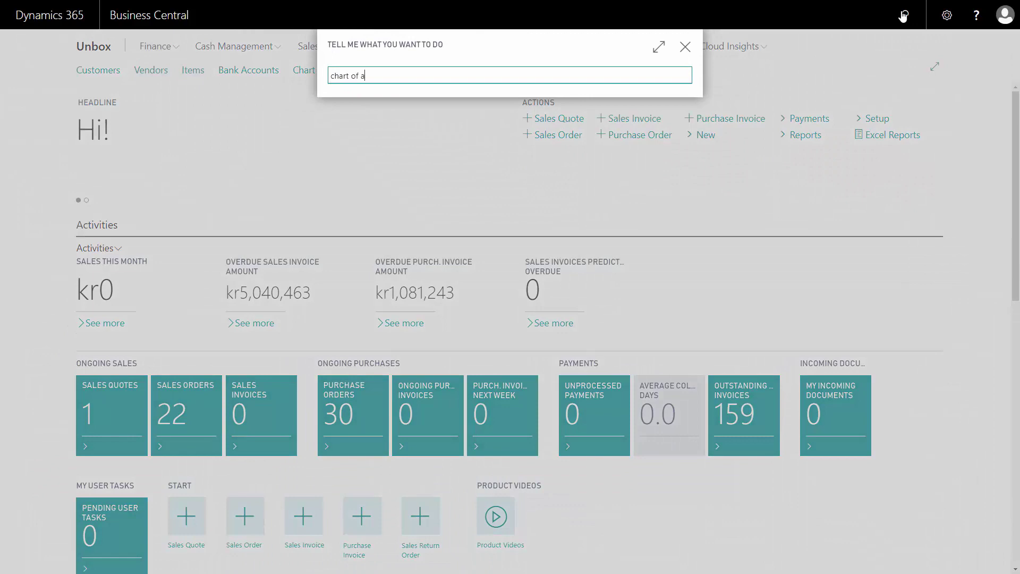
pyautogui.click(374, 133)
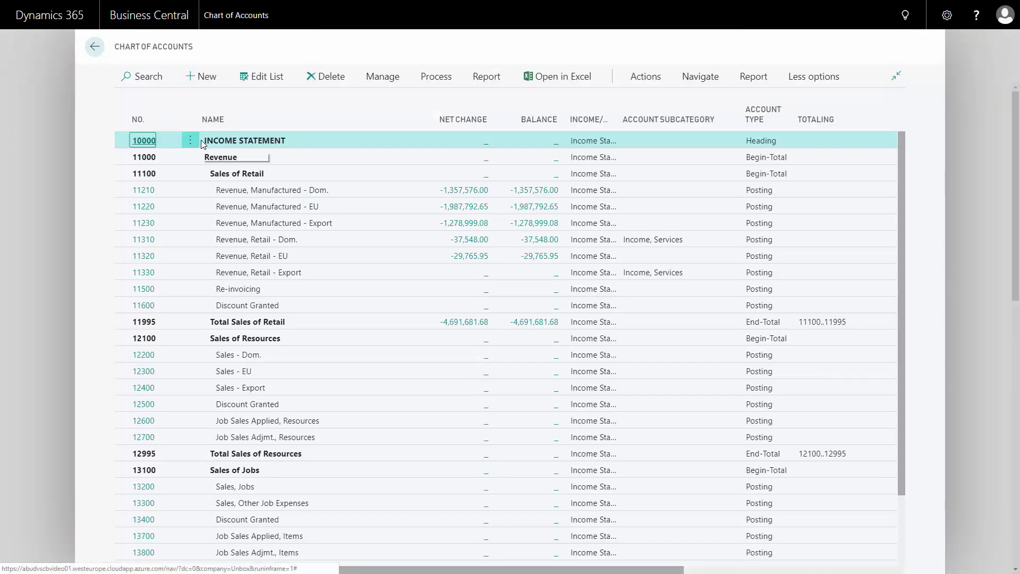
# Filter the Chart of Accounts' No. column to 83000.. to show accounts from 83000.
pyautogui.click(153, 120)
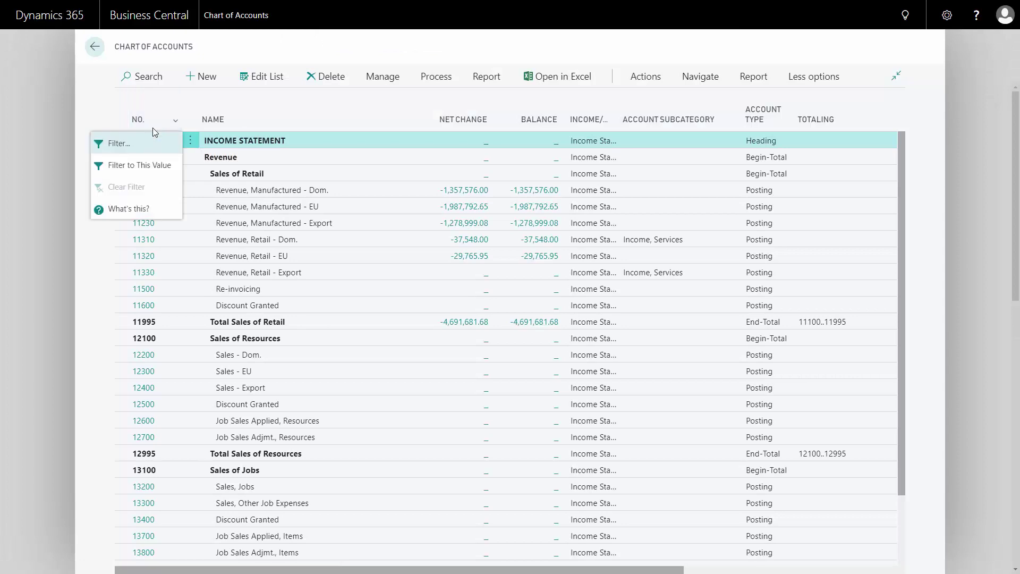
pyautogui.click(118, 144)
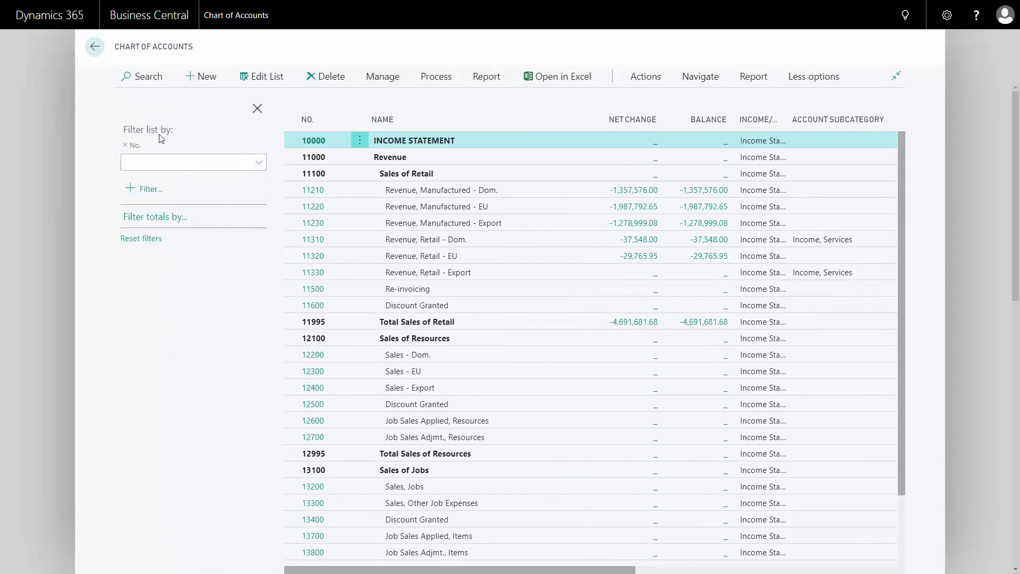
pyautogui.click(149, 163)
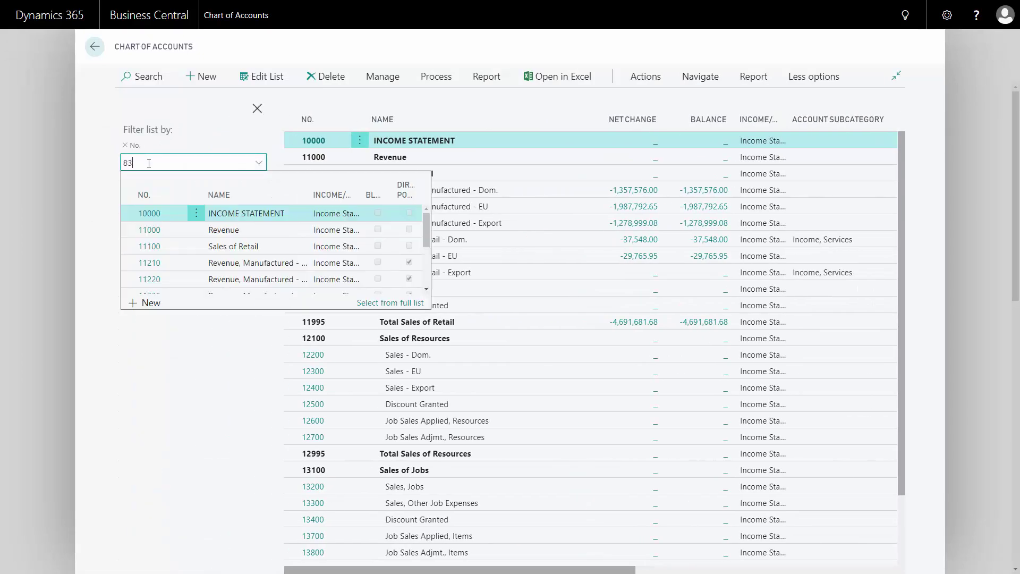
pyautogui.write('83000..')
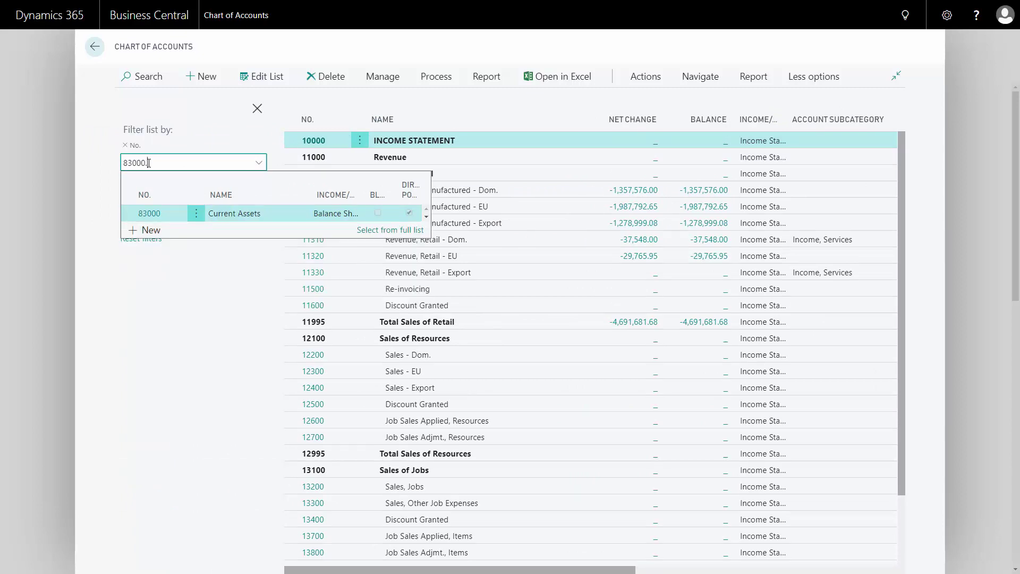
pyautogui.press('Return')
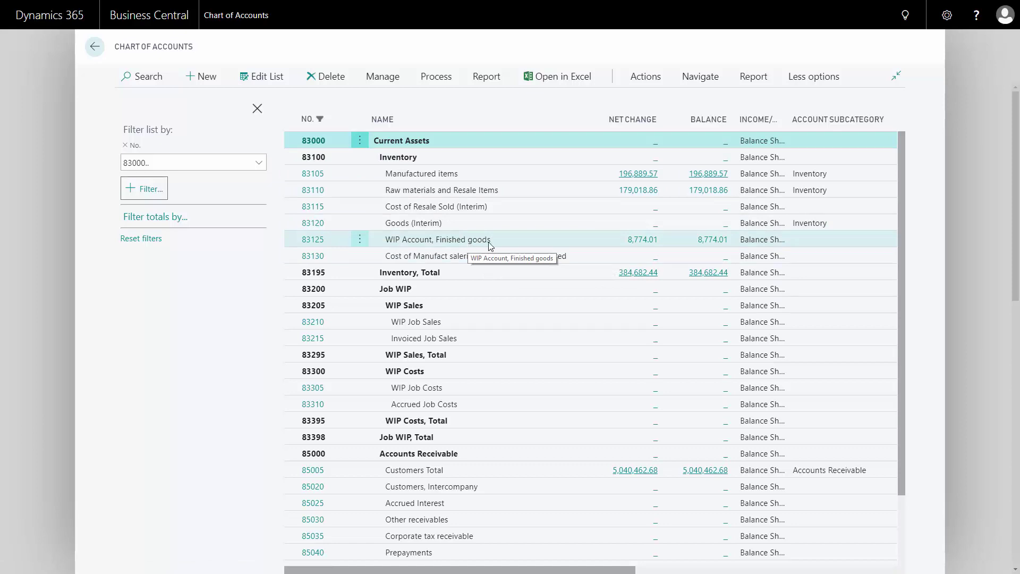
# Review the ledger entries behind account 83125's 8,774.01 net change, including order 101149's costs.
pyautogui.click(644, 240)
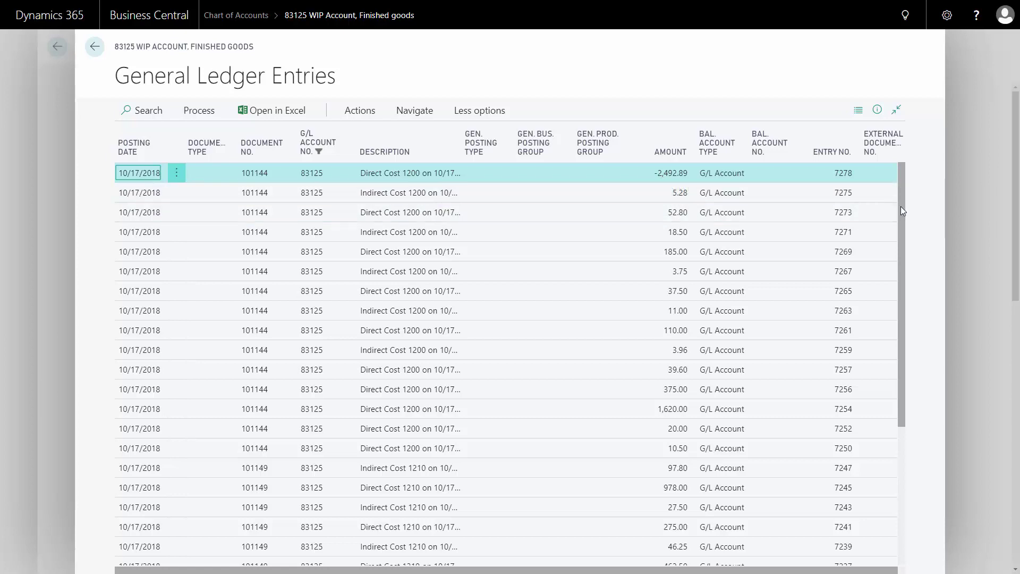
pyautogui.moveTo(901, 208); pyautogui.dragTo(907, 361)
pyautogui.click(345, 260)
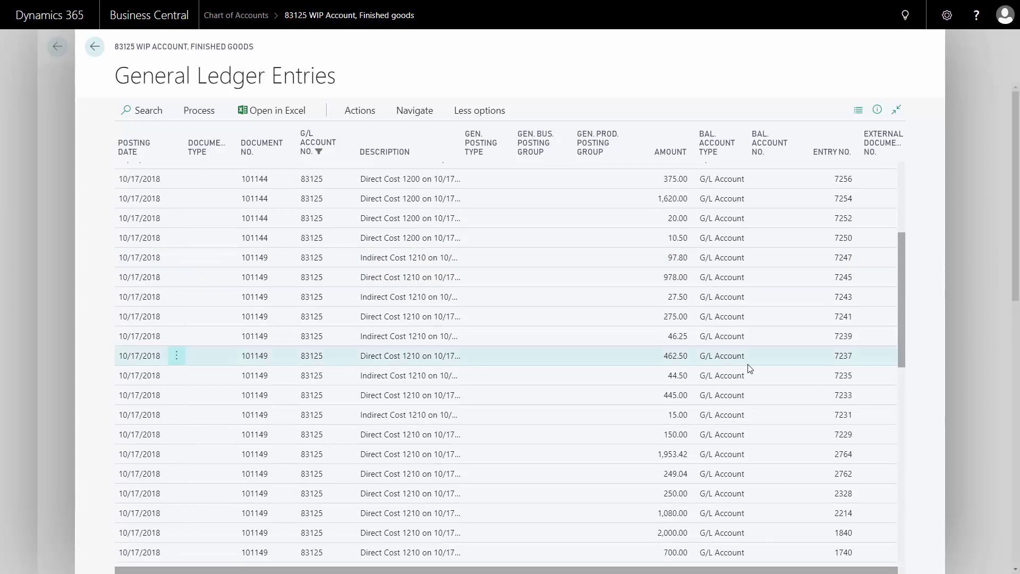
pyautogui.moveTo(900, 292); pyautogui.dragTo(900, 316)
pyautogui.click(534, 325)
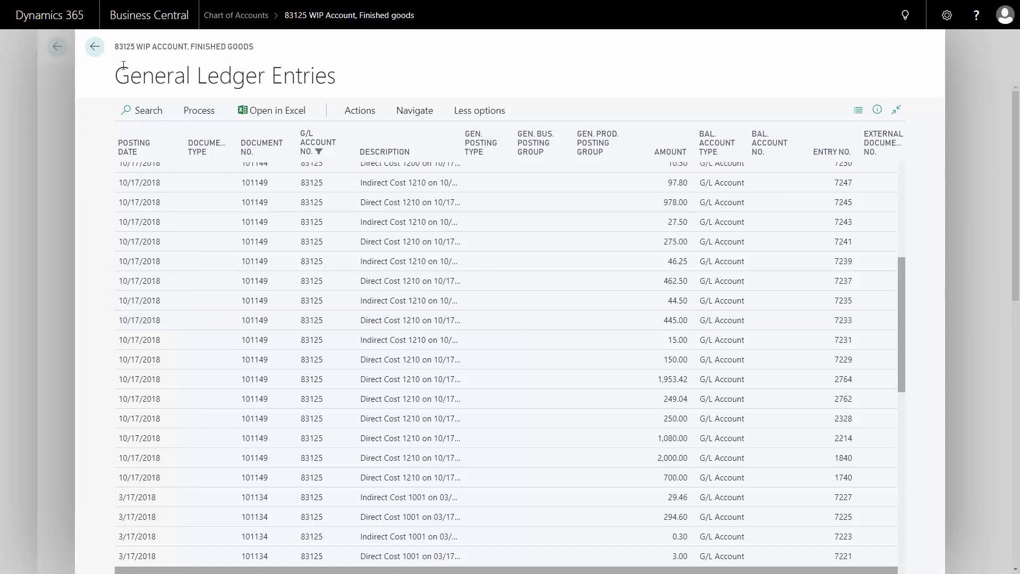
pyautogui.click(94, 49)
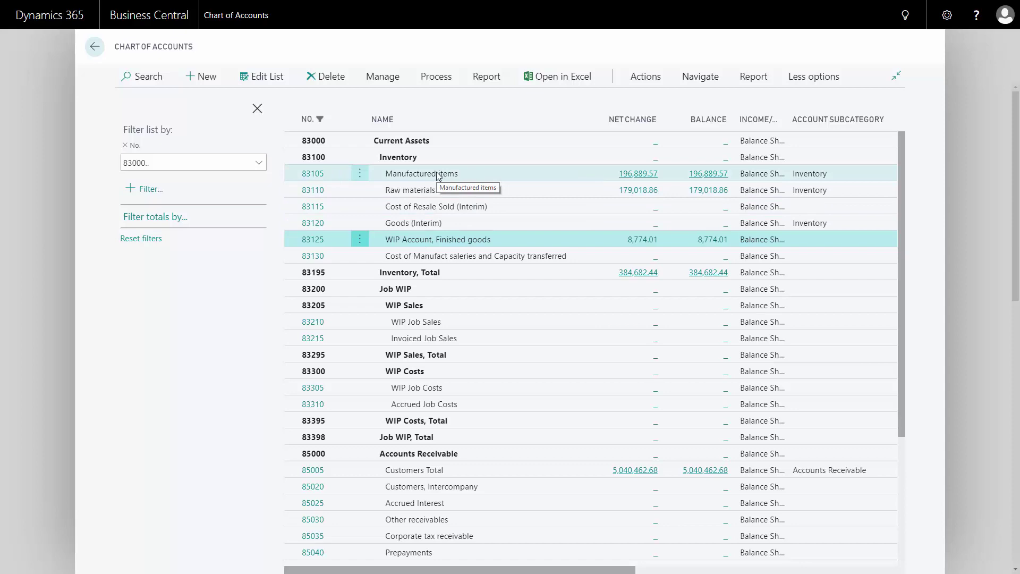
# Reopen released production order 101149 via a 'rel pro' search and show its Process actions.
pyautogui.click(905, 16)
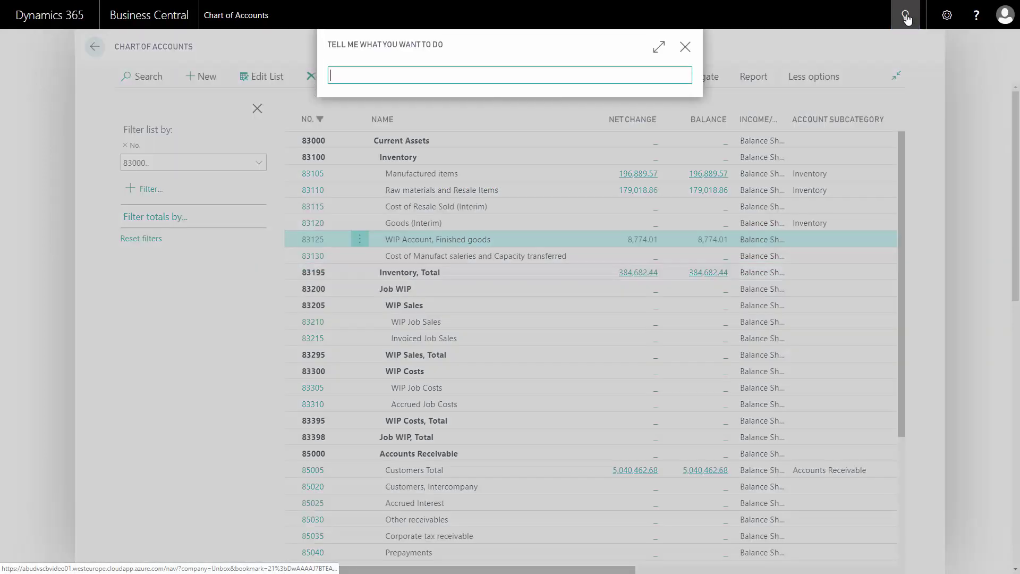
pyautogui.write('rel pro')
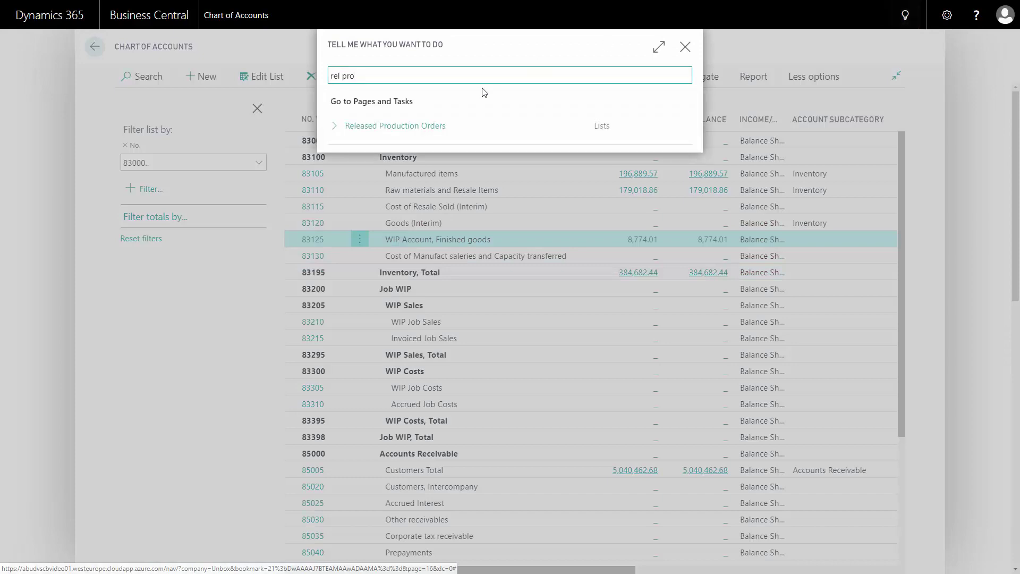
pyautogui.click(422, 128)
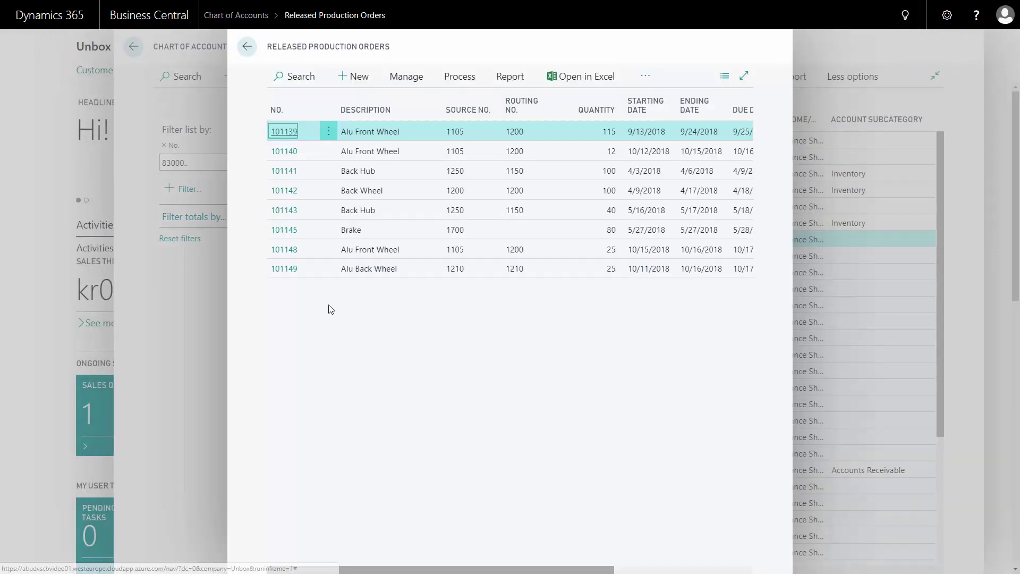
pyautogui.click(287, 271)
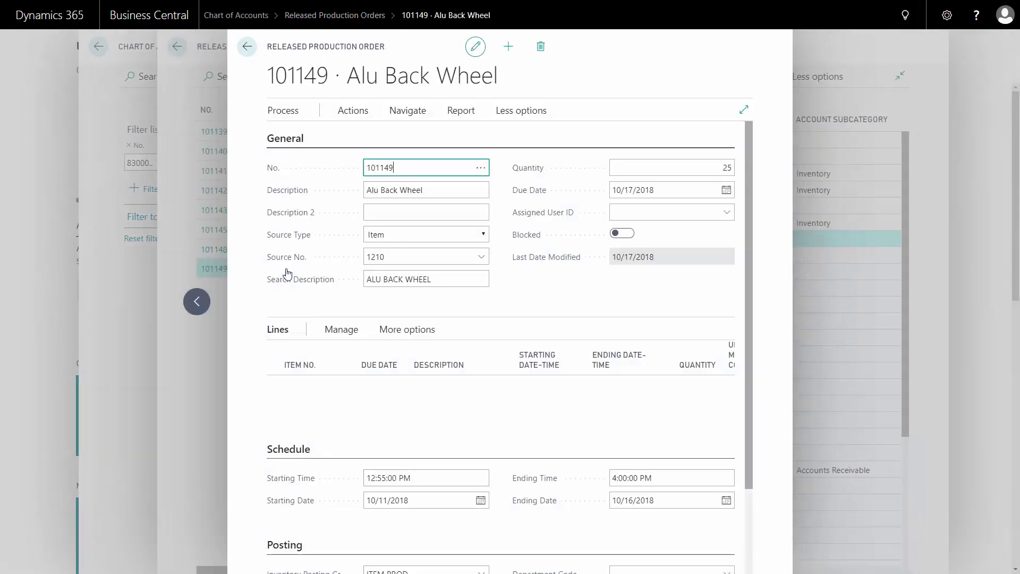
pyautogui.click(294, 114)
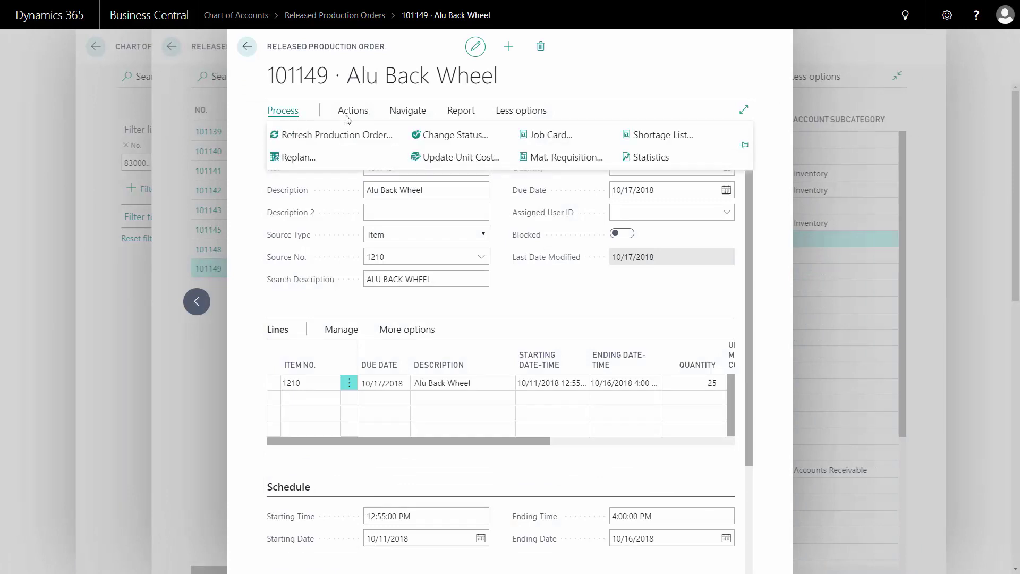
# Change order 101149's status to Finished, confirming despite missing output.
pyautogui.click(452, 136)
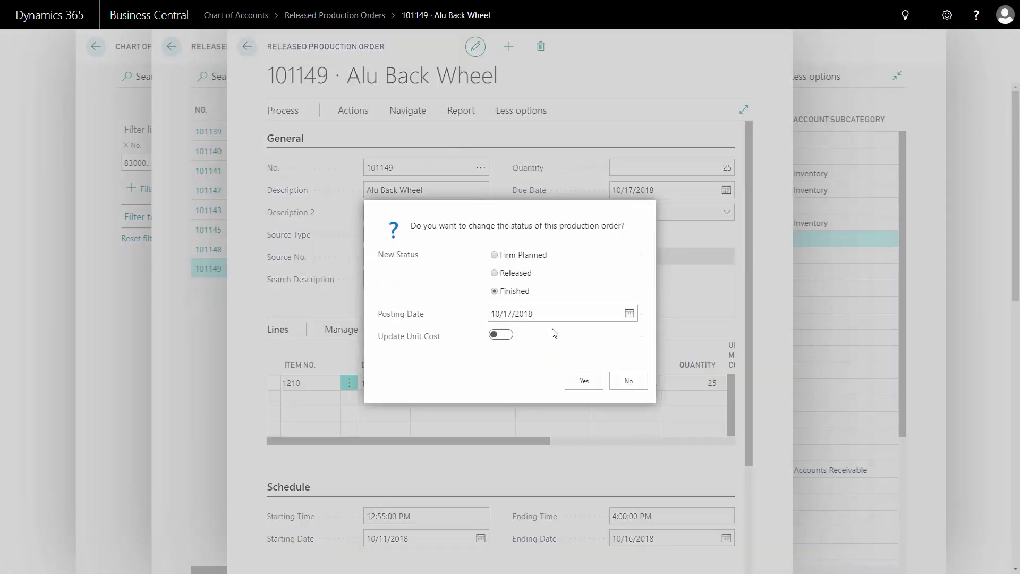
pyautogui.click(584, 381)
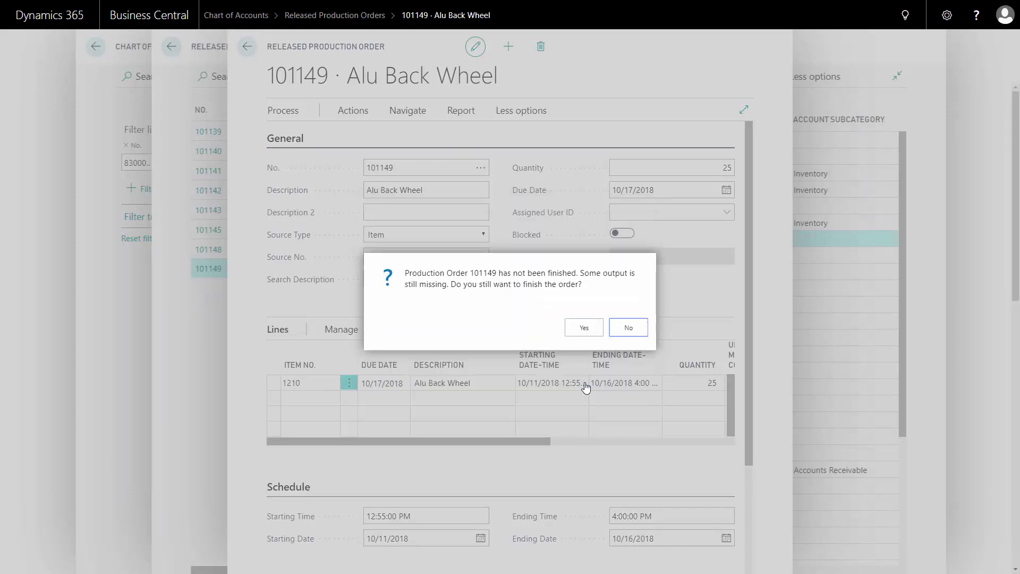
pyautogui.click(589, 329)
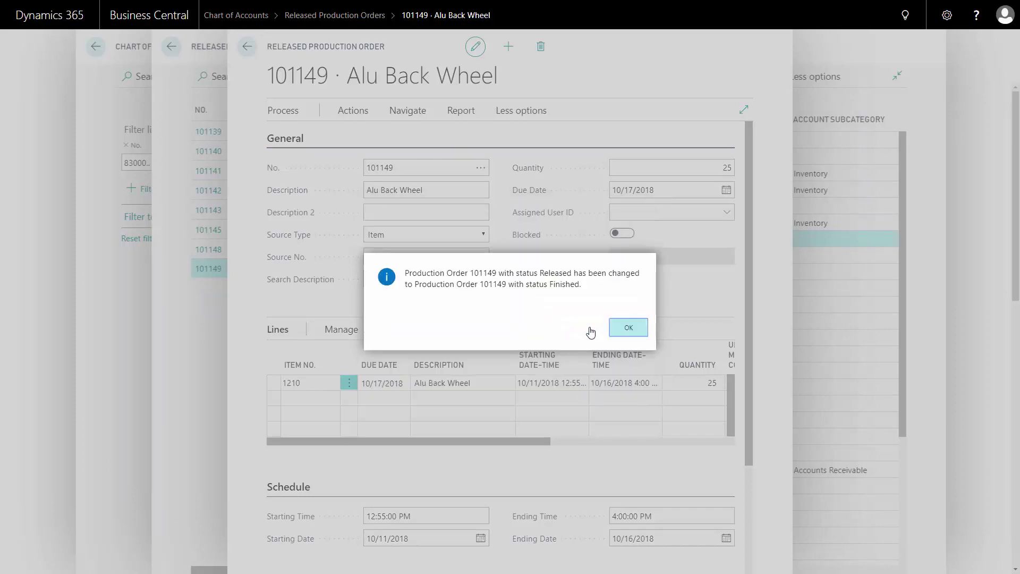
pyautogui.click(629, 328)
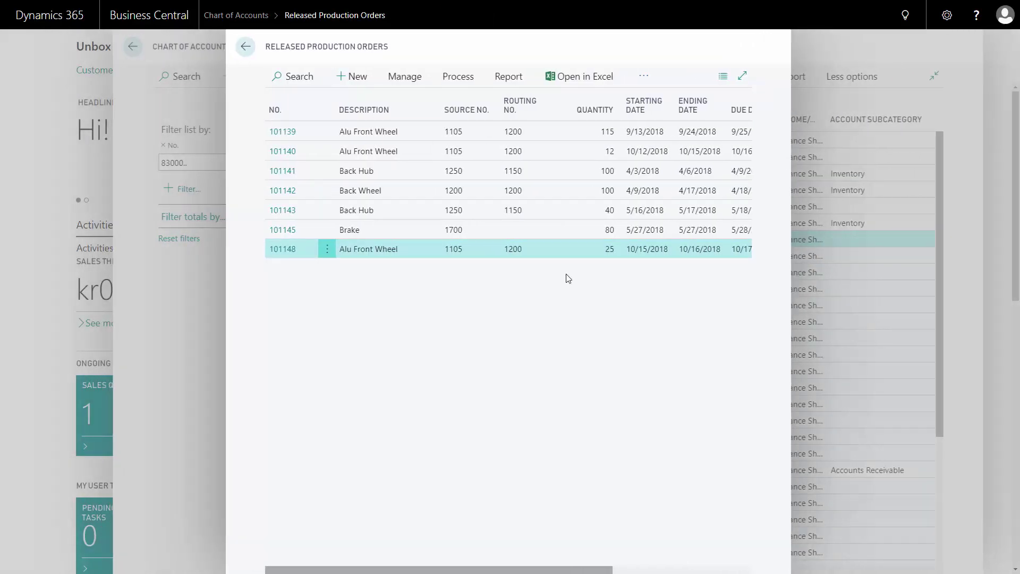
# Check the -8,774.01 entry on 83125 and the 8,774.01 entry on 83105 Manufactured items.
pyautogui.click(247, 49)
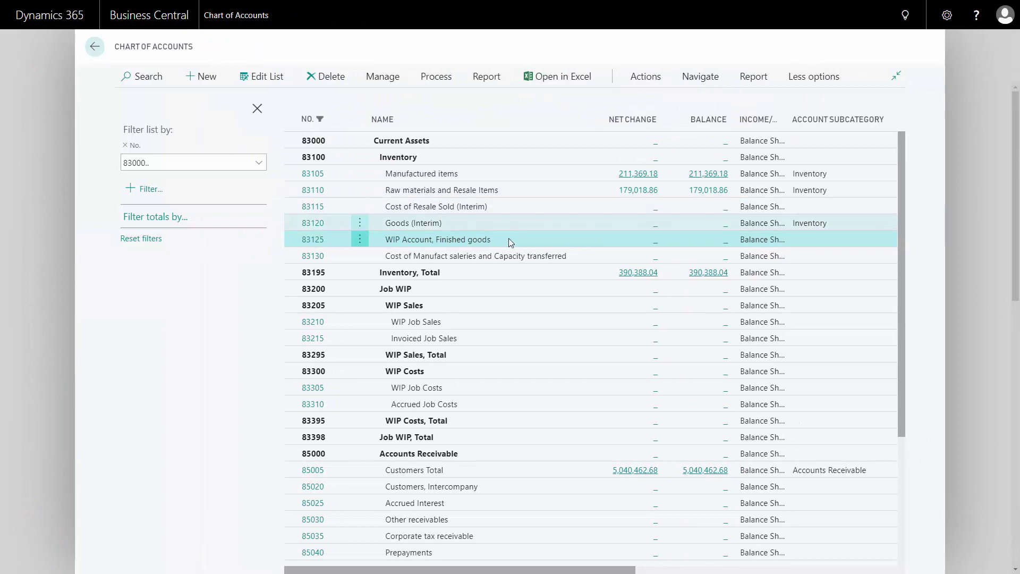
pyautogui.click(654, 245)
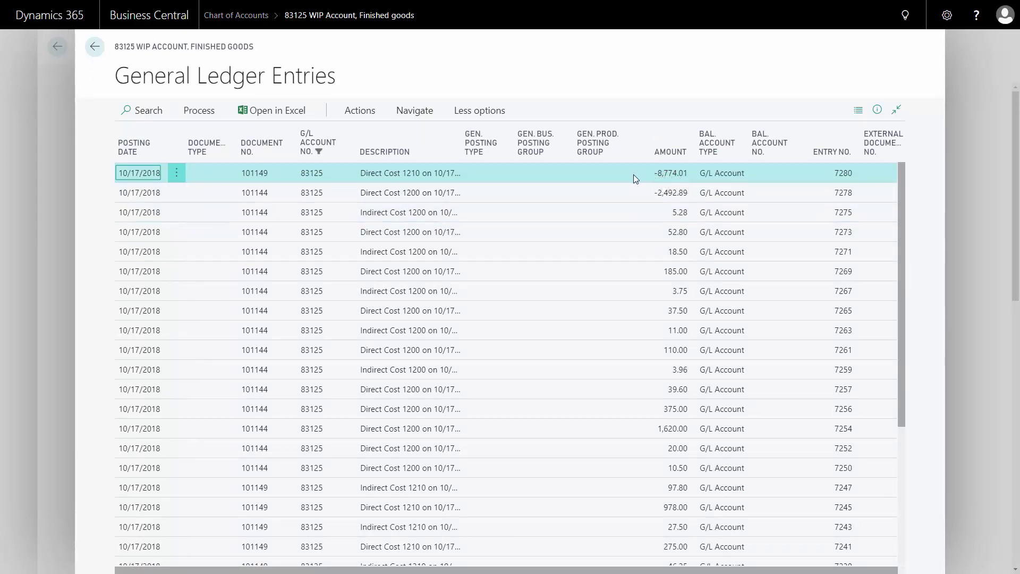
pyautogui.click(93, 47)
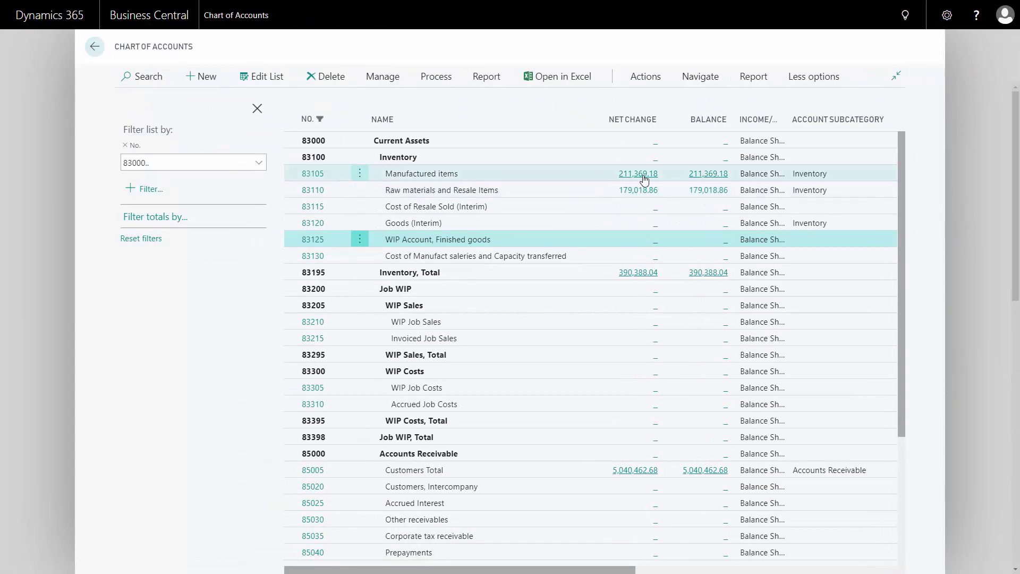
pyautogui.click(655, 179)
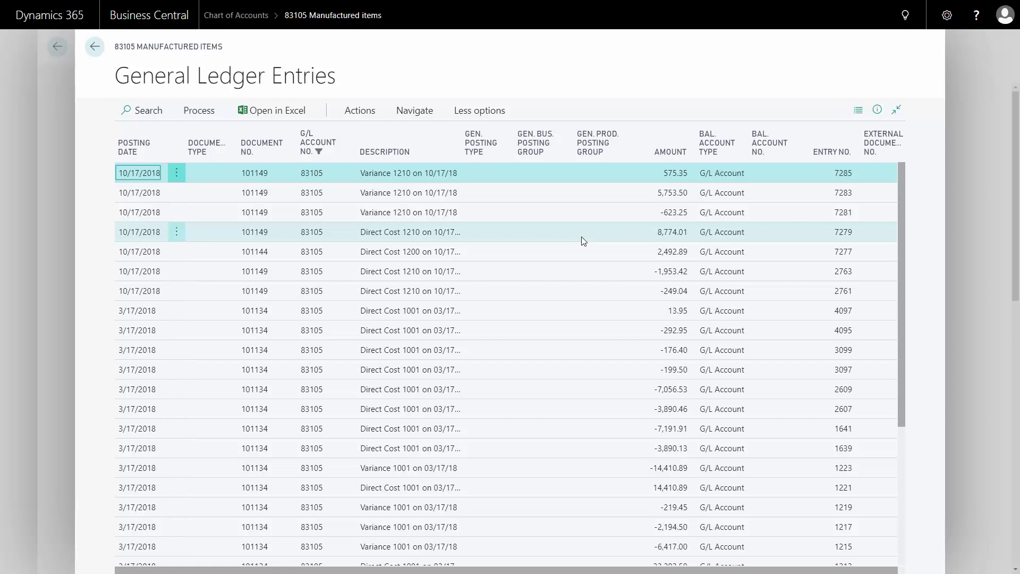
pyautogui.click(96, 47)
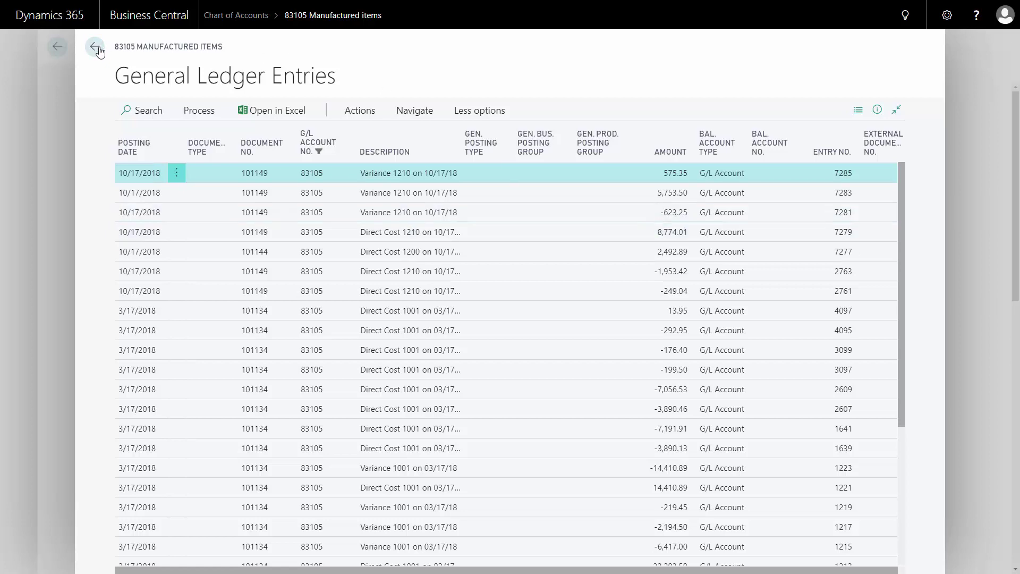
pyautogui.click(102, 54)
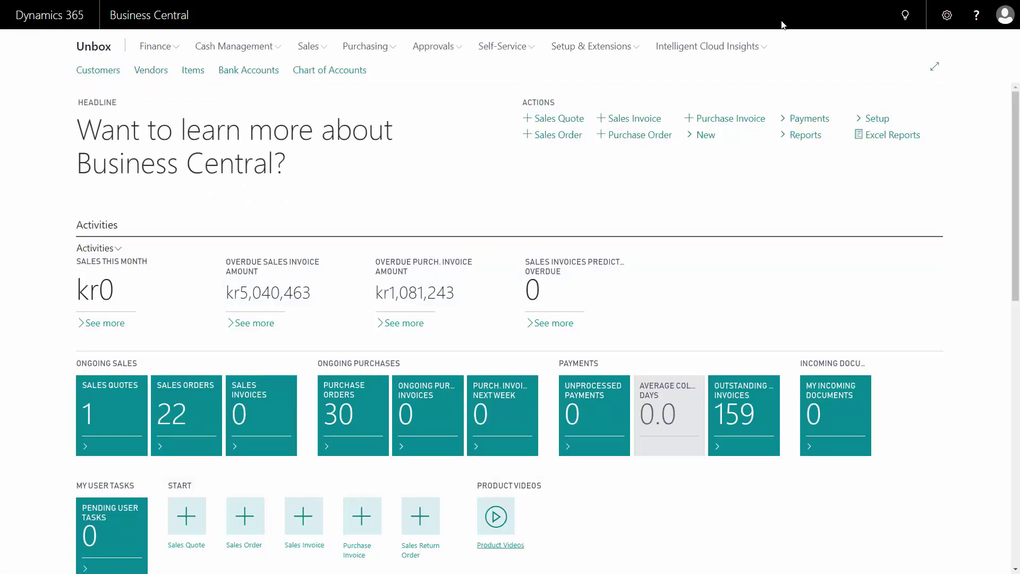
pyautogui.click(903, 19)
pyautogui.write('in')
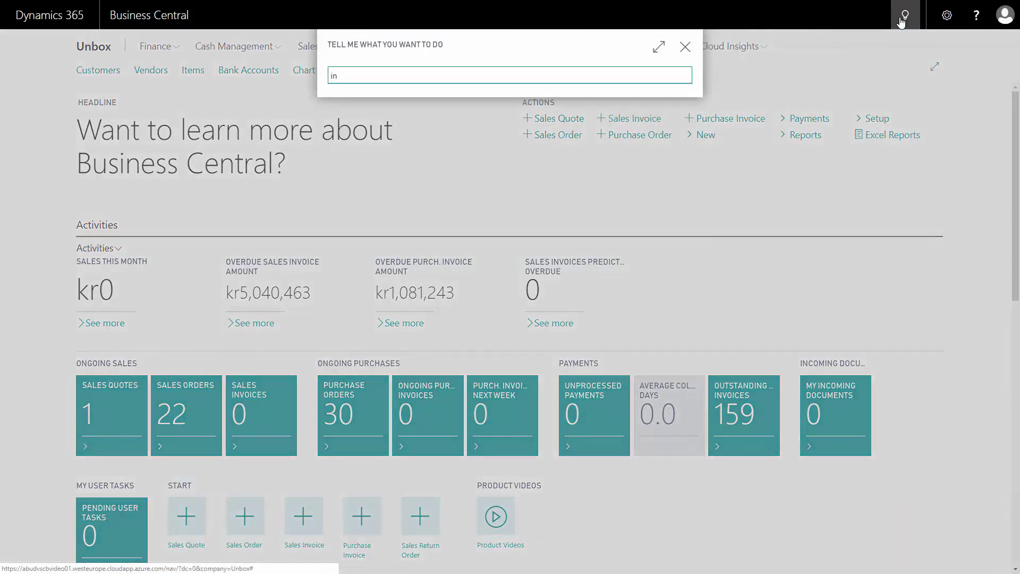
pyautogui.write('v pos')
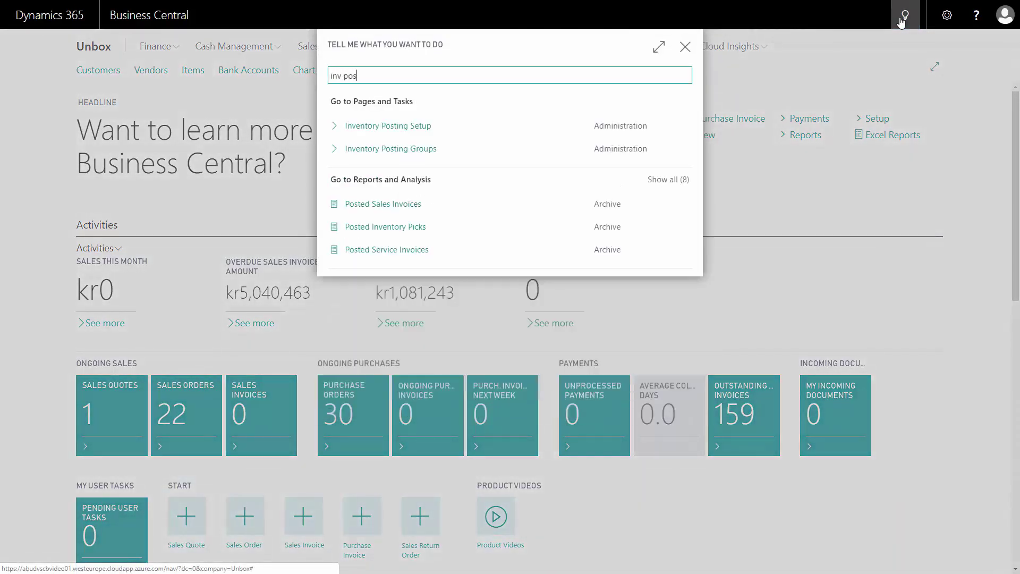
pyautogui.press('BackSpace')
pyautogui.press('BackSpace')
pyautogui.press('BackSpace')
pyautogui.write('setup')
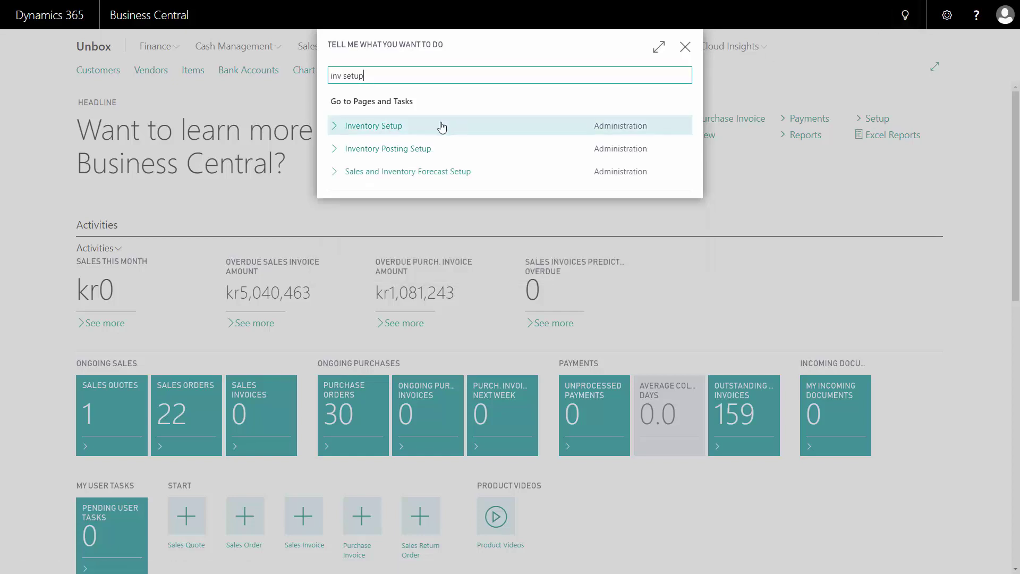
pyautogui.click(401, 126)
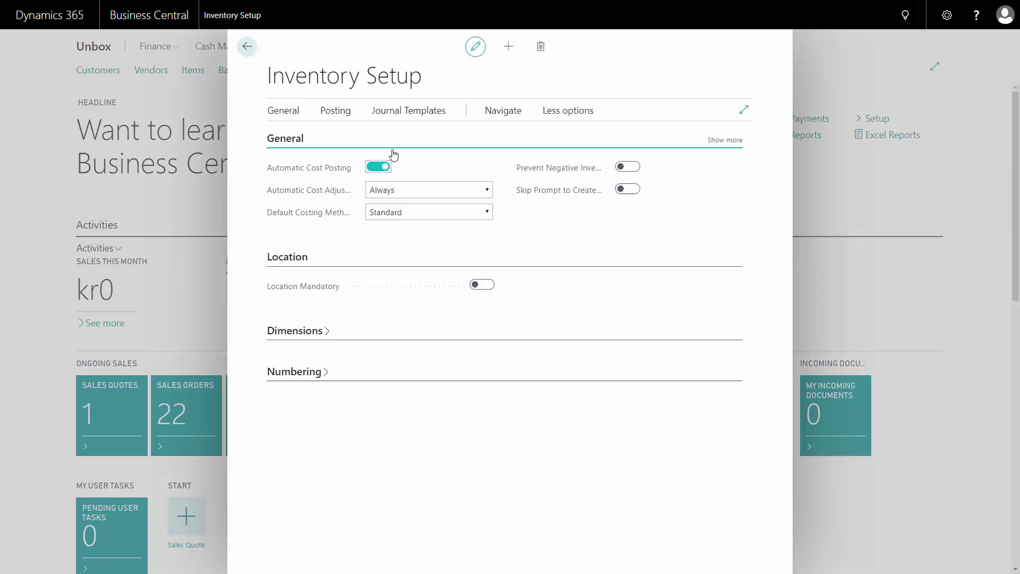
pyautogui.moveTo(309, 175)
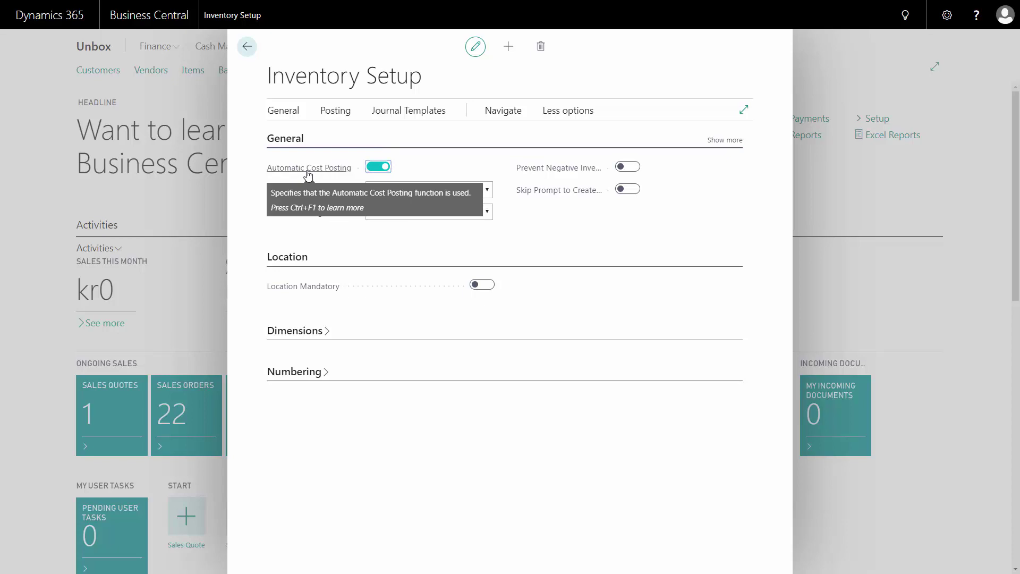
pyautogui.moveTo(322, 195)
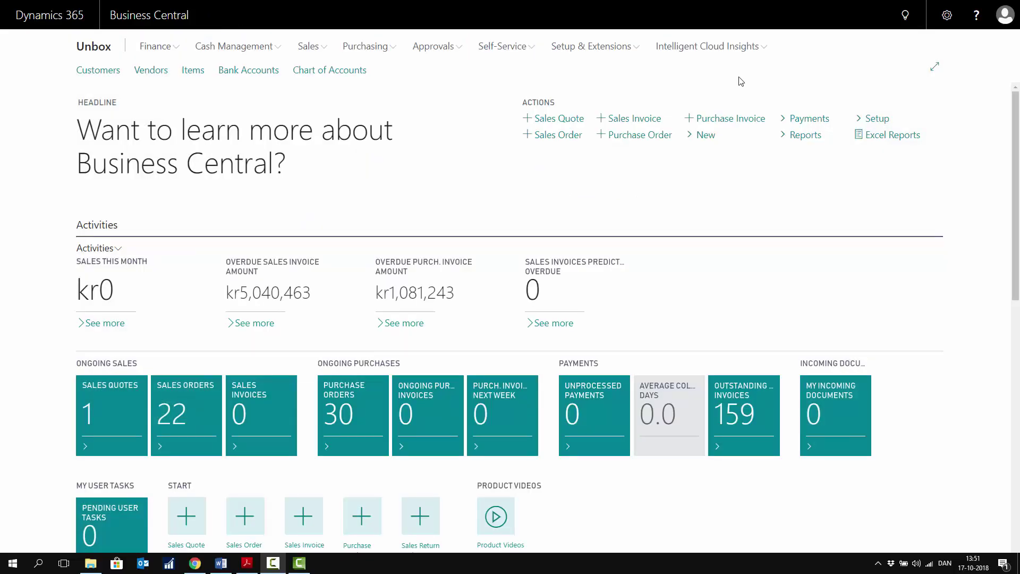
# Search for inventory posting tasks, replacing 'adjust os' with 'pos' in the search box.
pyautogui.click(905, 19)
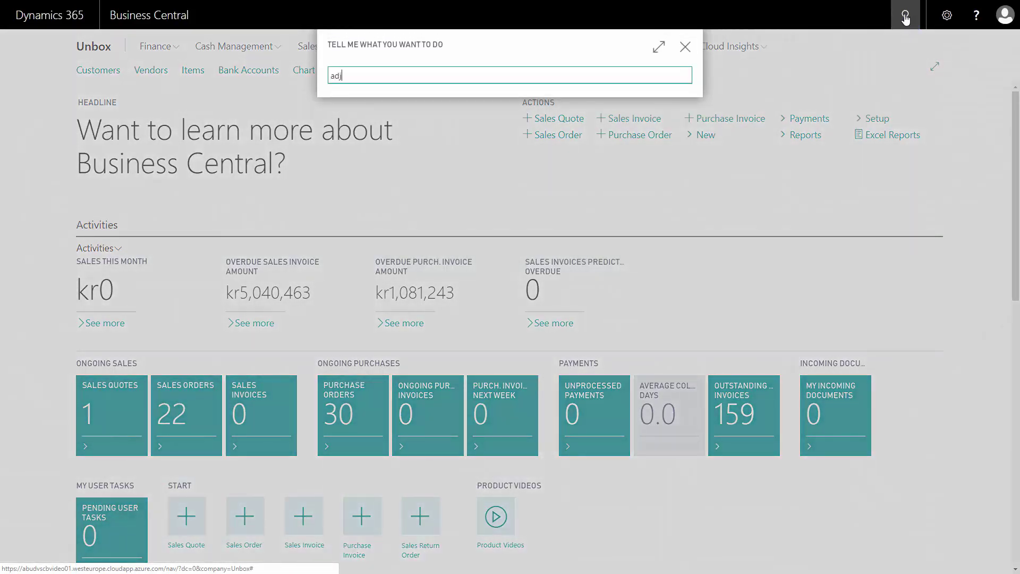
pyautogui.write('adjust os')
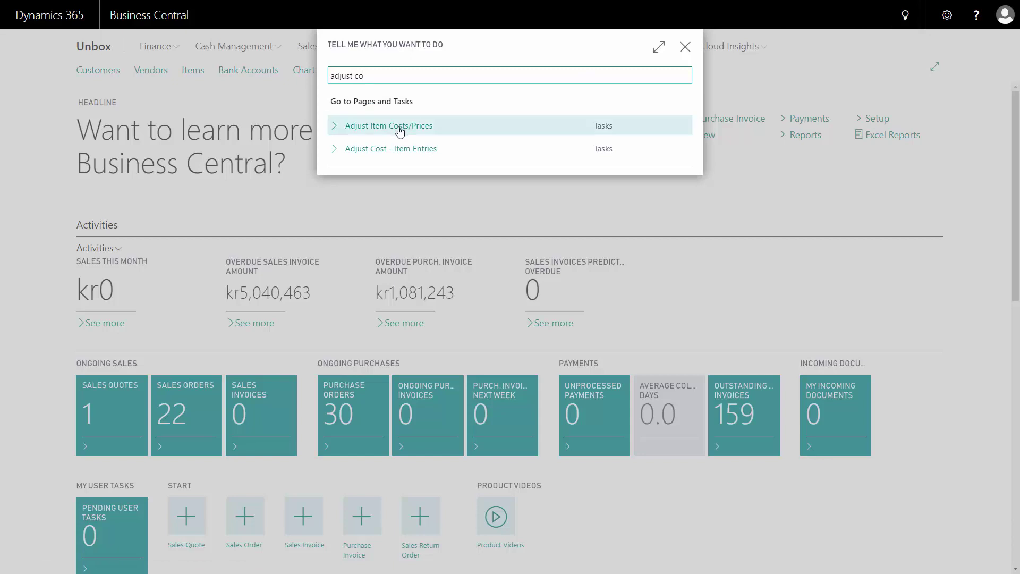
pyautogui.hotkey('ctrl', 'a')
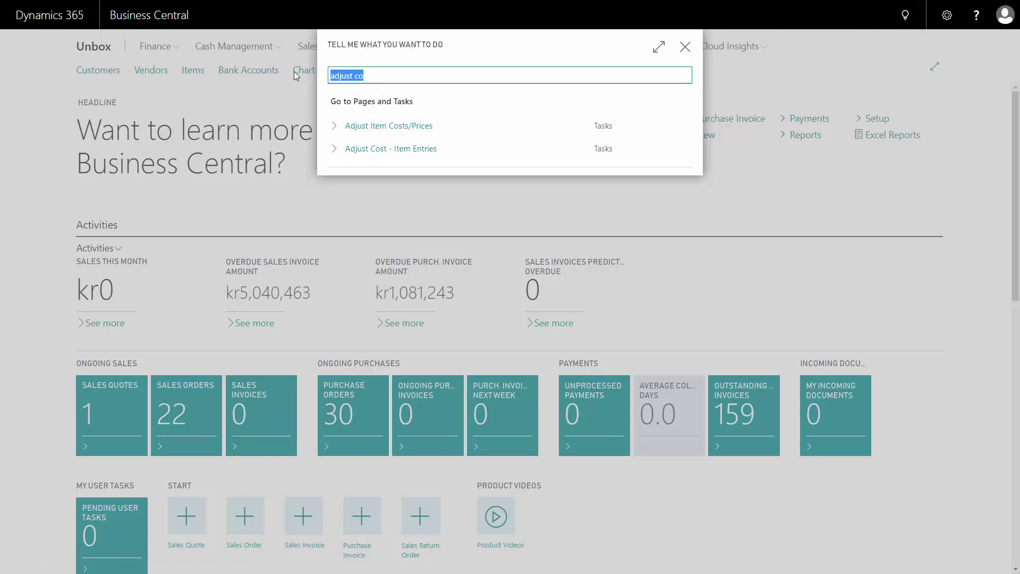
pyautogui.write('post inve')
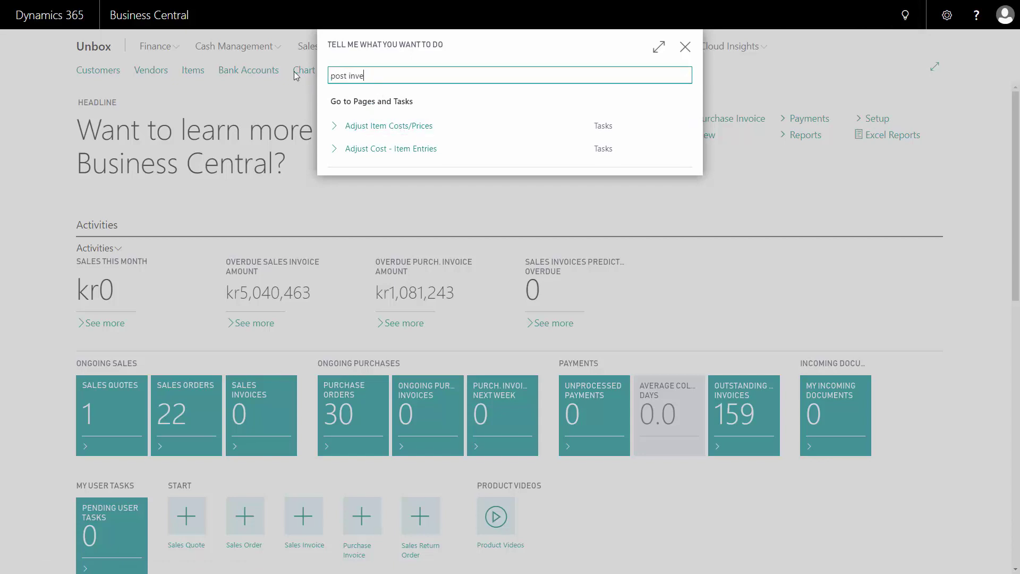